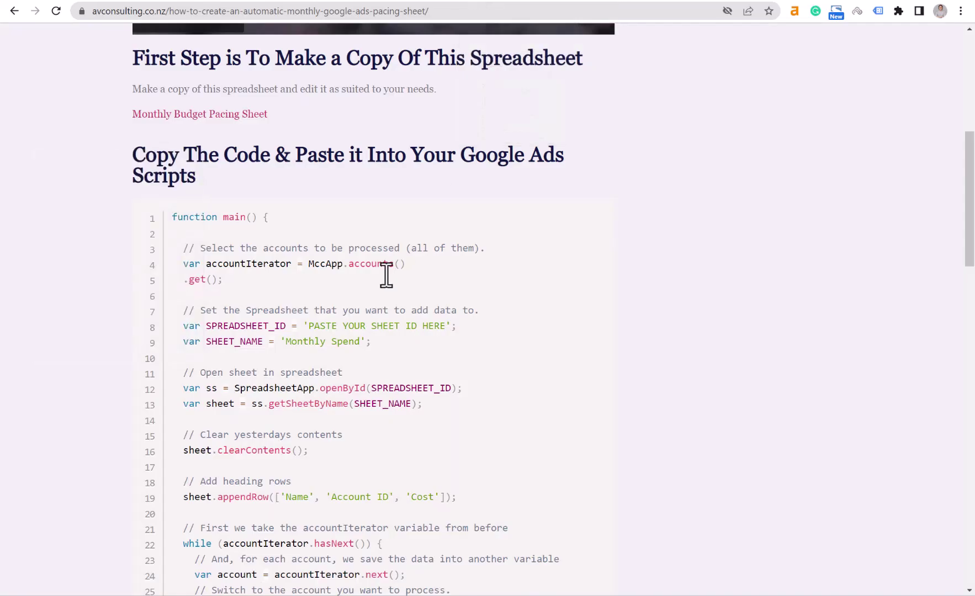
Scroll the AV Consulting pacing article to the spreadsheet copy link and script code
scroll(126, 246, up, 1)
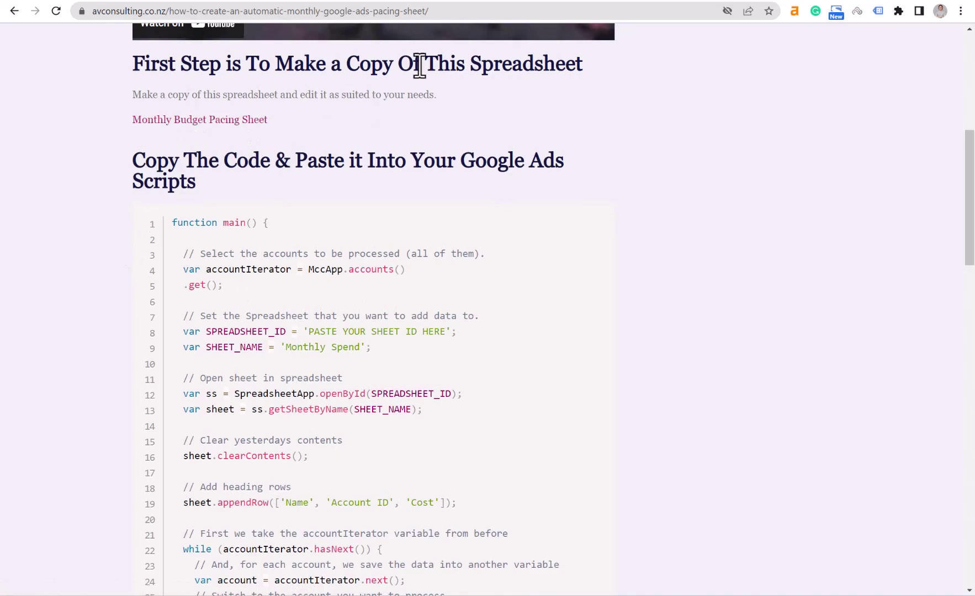
Copy the Monthly Pacing Sheet MCC template as 'Pacing Sheet Tutorial' via File > Make a copy
click(496, 2)
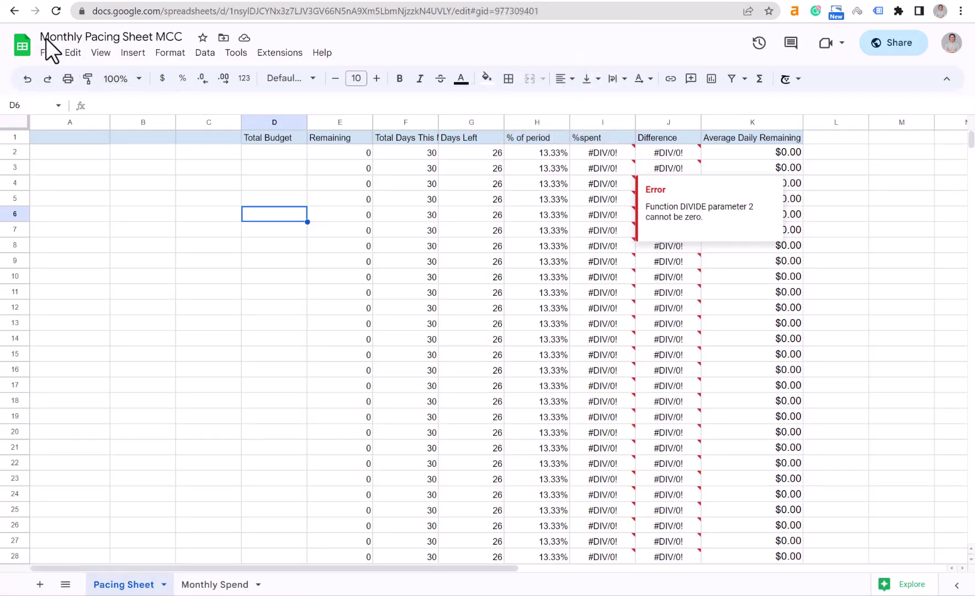
click(47, 53)
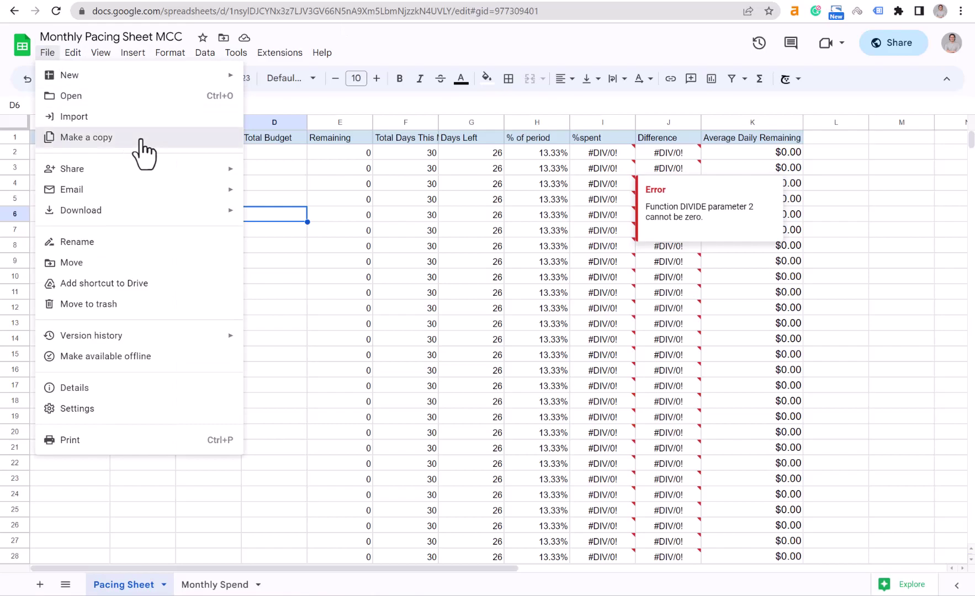
click(141, 140)
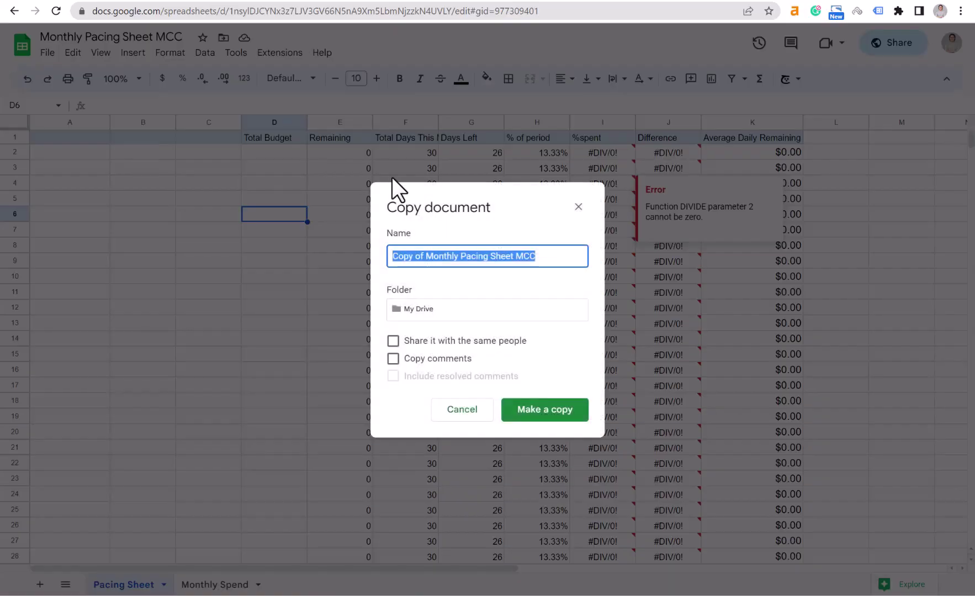
text(Pacing )
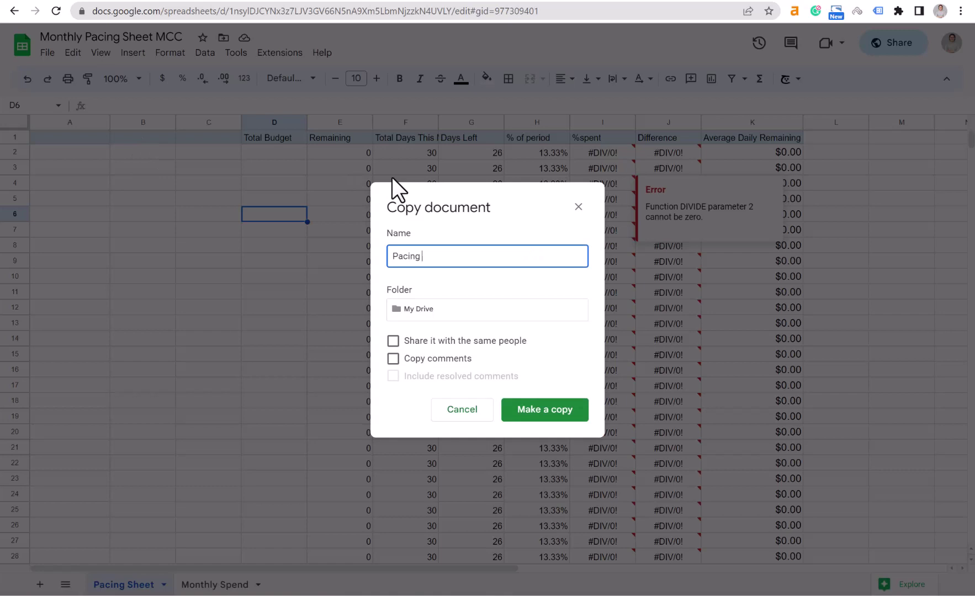
text(Sheet Tutorial)
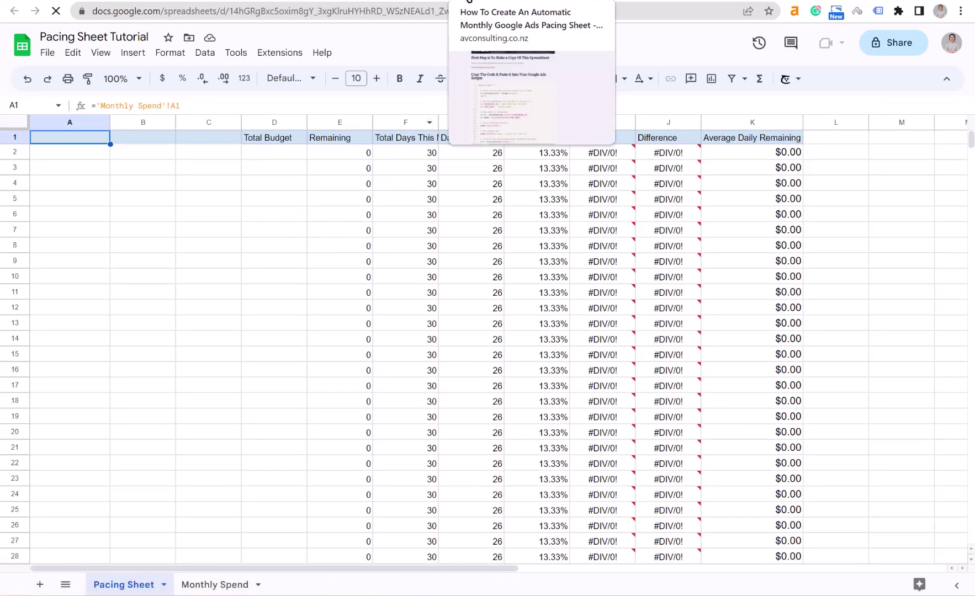
Copy the article's pacing script code and open Google Ads Bulk Actions > Scripts
click(486, 0)
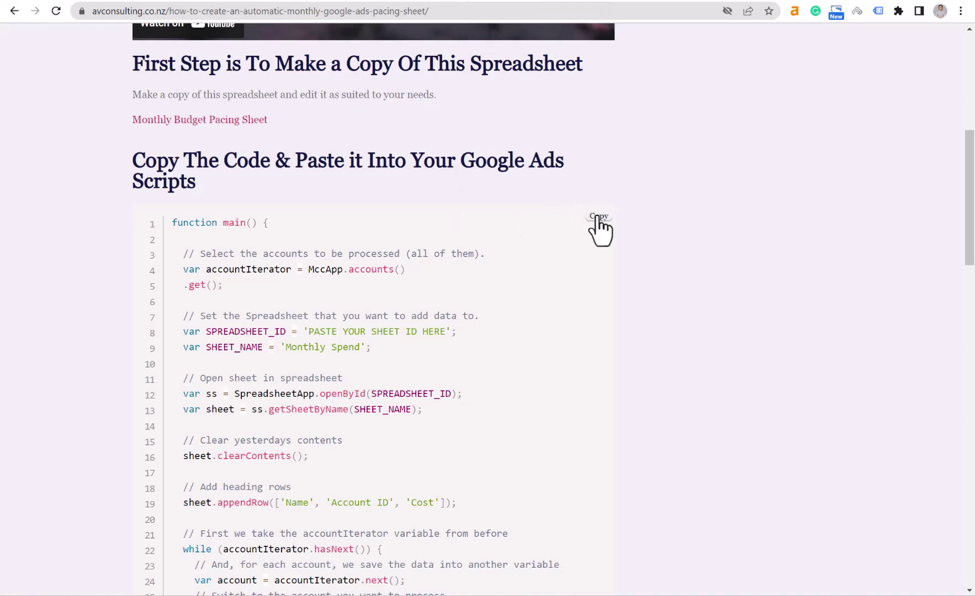
click(598, 217)
click(503, 0)
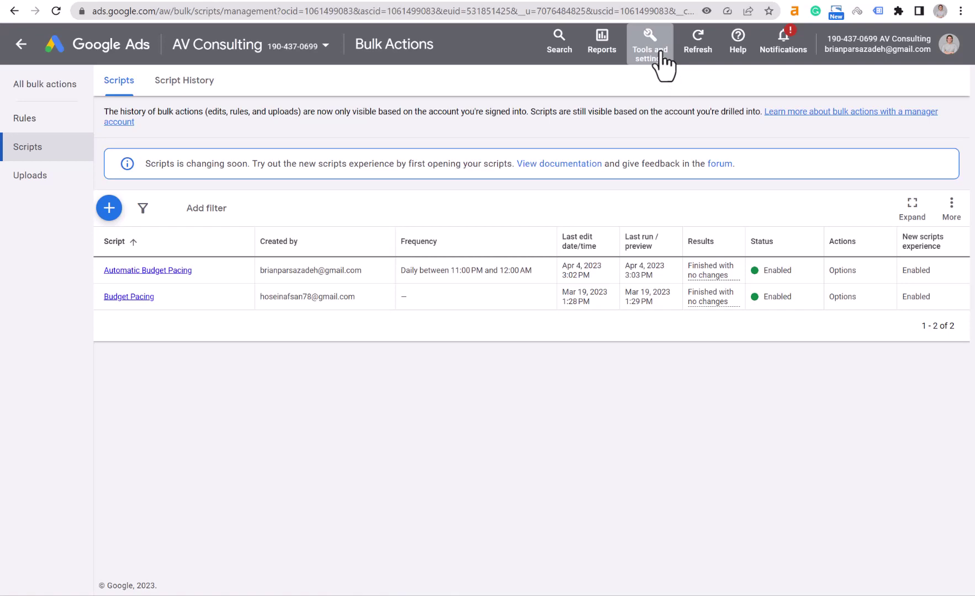
click(661, 51)
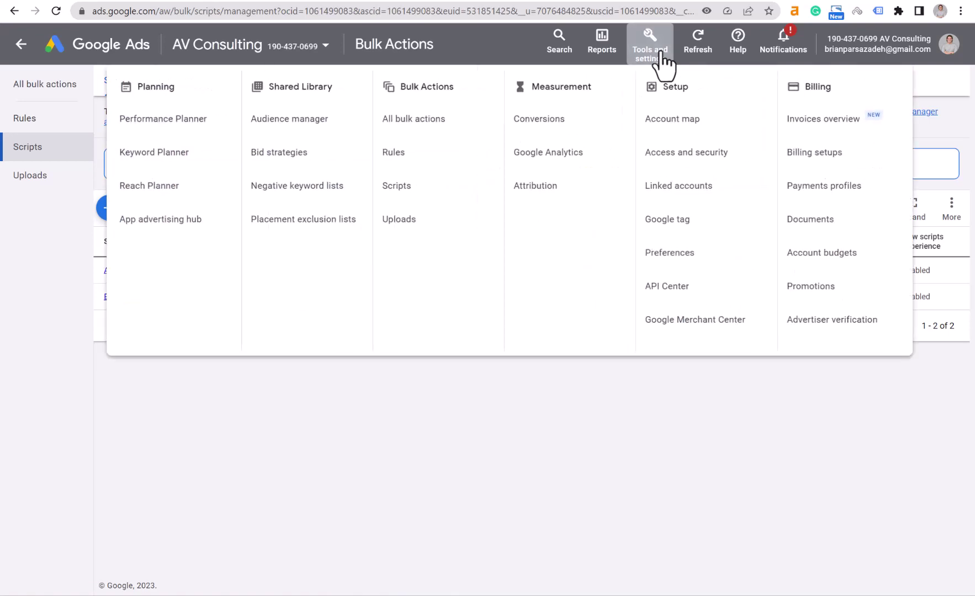
click(409, 189)
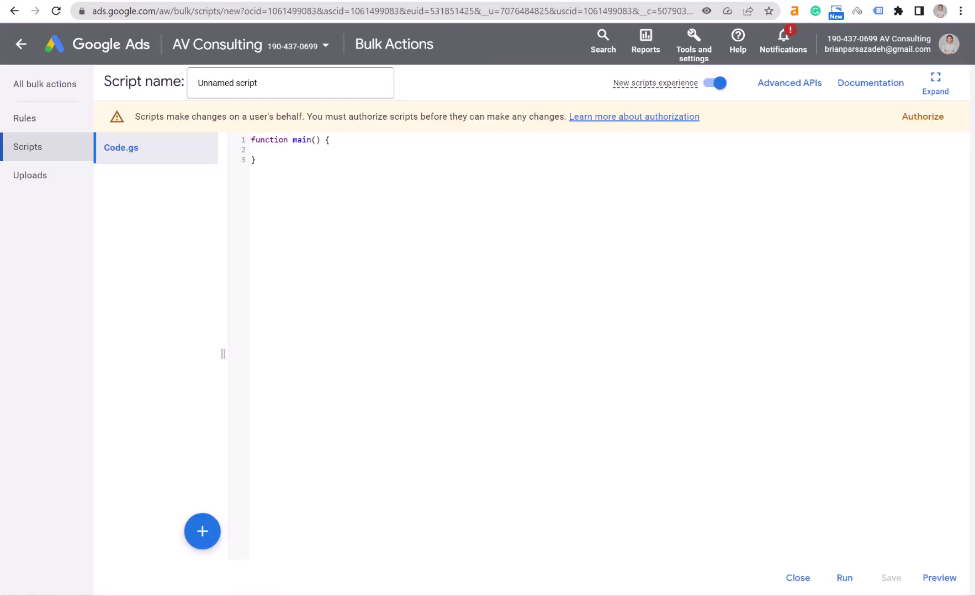
Paste the pacing code over the empty main function and select the 'PASTE YOUR SHEET ID HERE' placeholder
click(264, 165)
drag(264, 166, 242, 133)
key(ctrl+v)
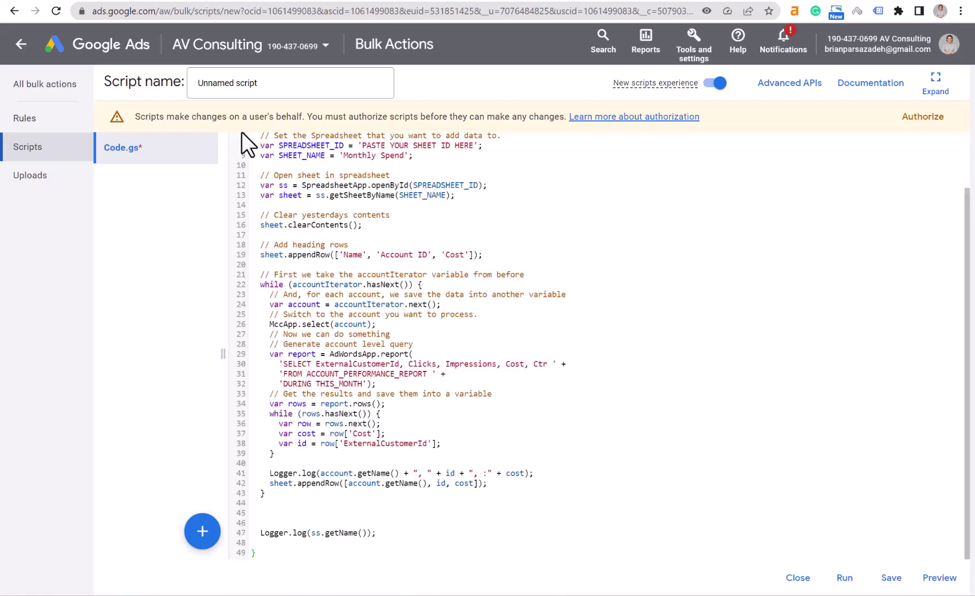
scroll(359, 246, up, 2)
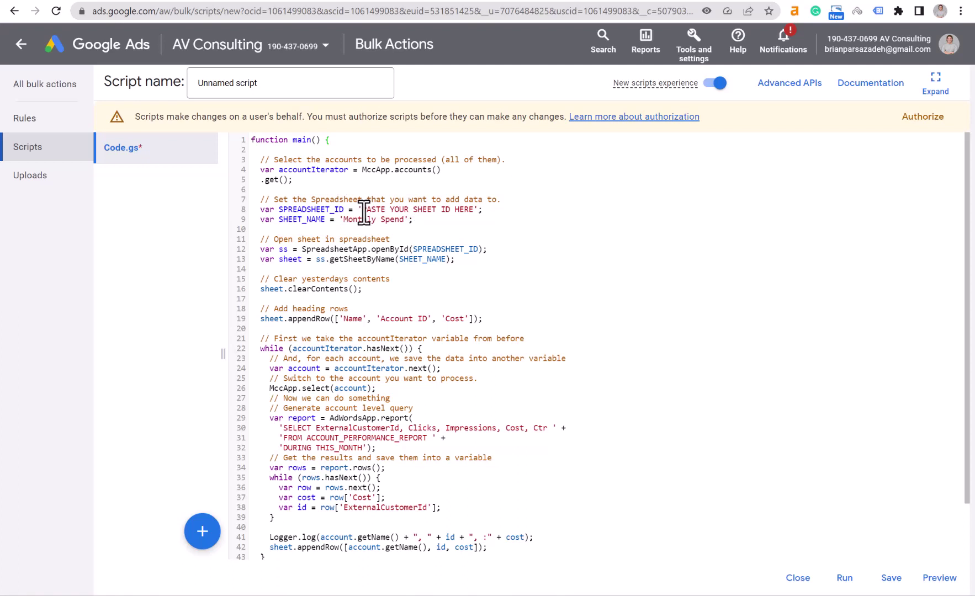
drag(364, 211, 476, 214)
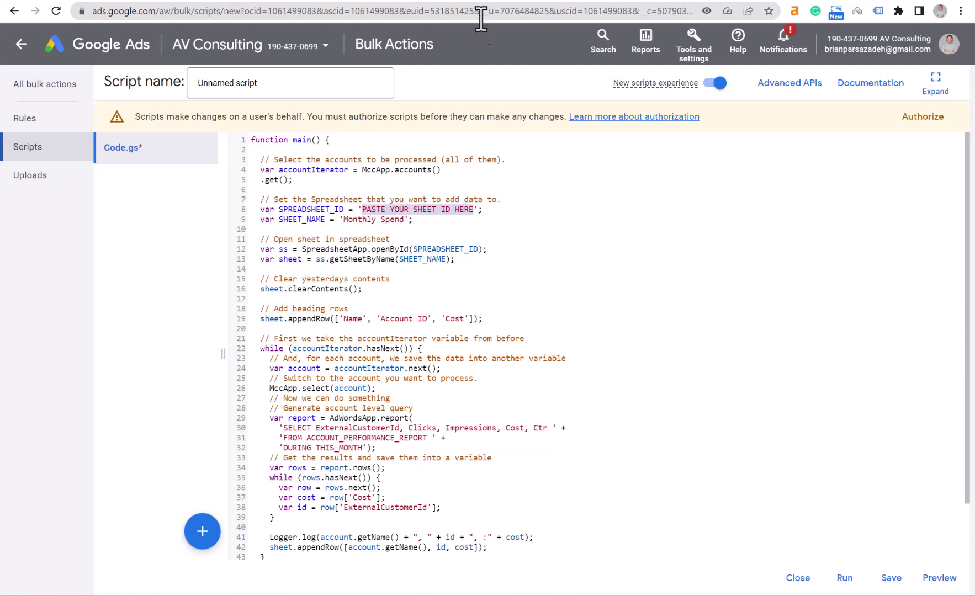
click(492, 1)
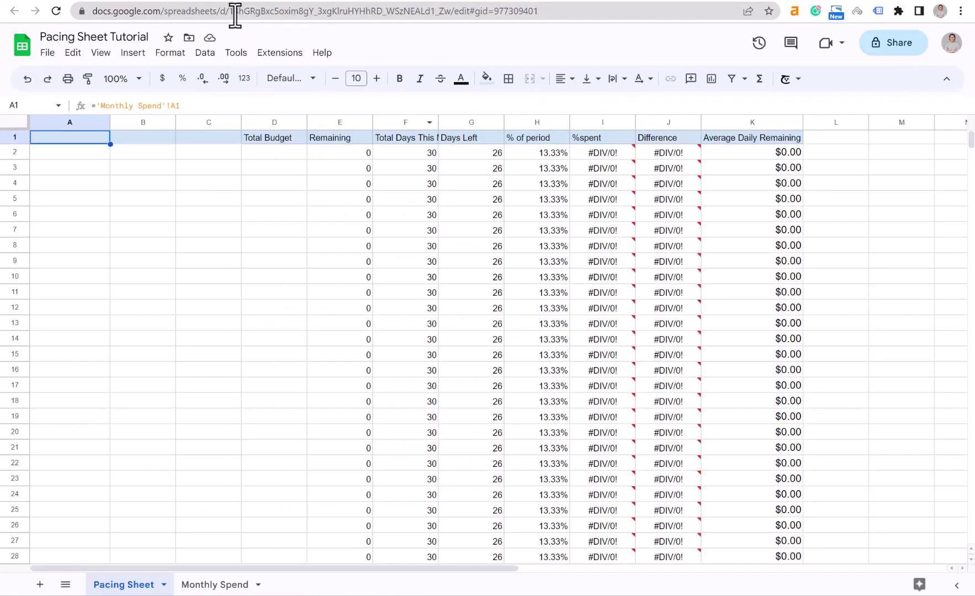
Paste the Pacing Sheet Tutorial's ID from its URL over the line 8 placeholder
drag(231, 13, 453, 21)
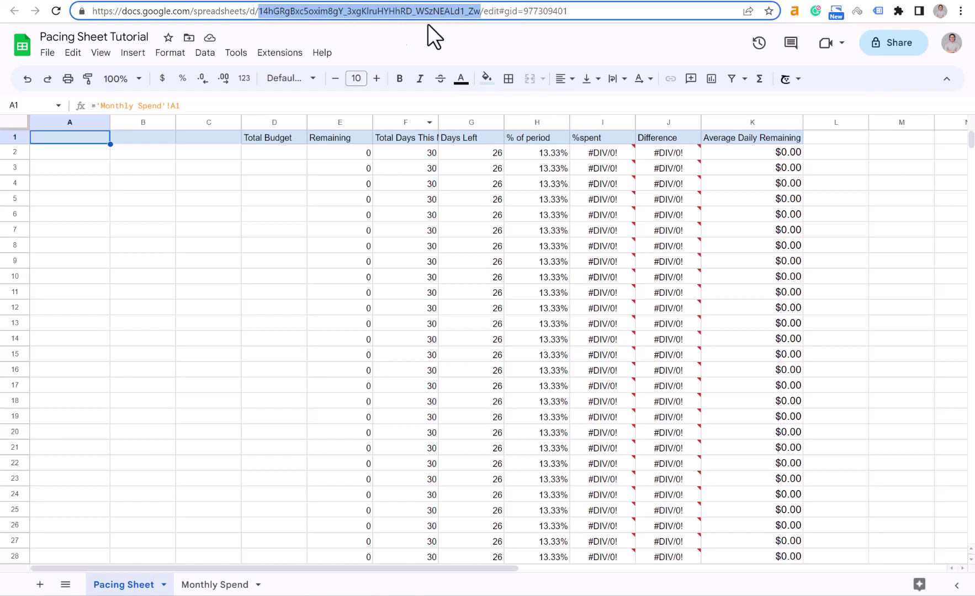
click(514, 1)
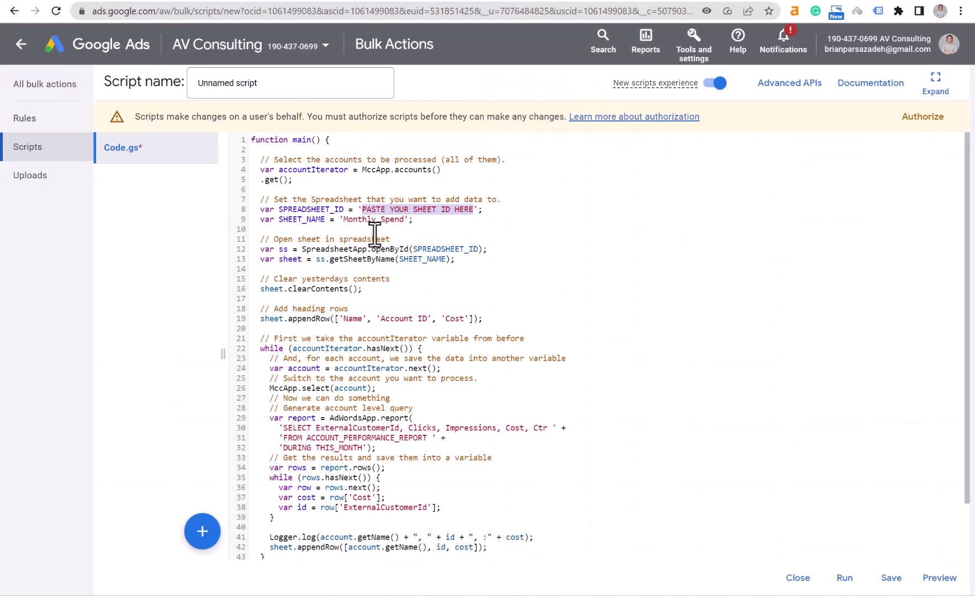
key(ctrl+v)
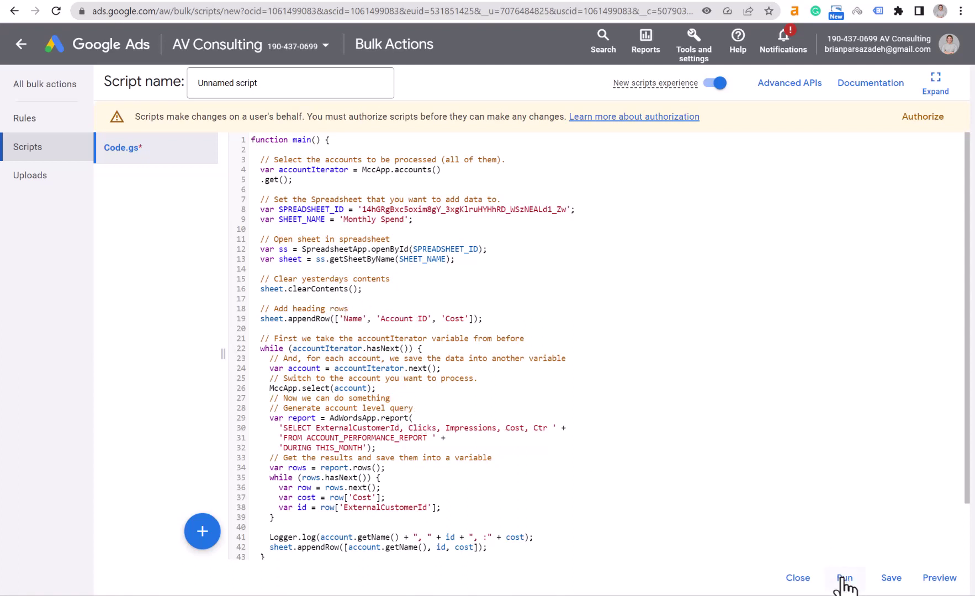
Name the script 'Pacing Sheet Tutorial' and run it without preview
triple_click(325, 82)
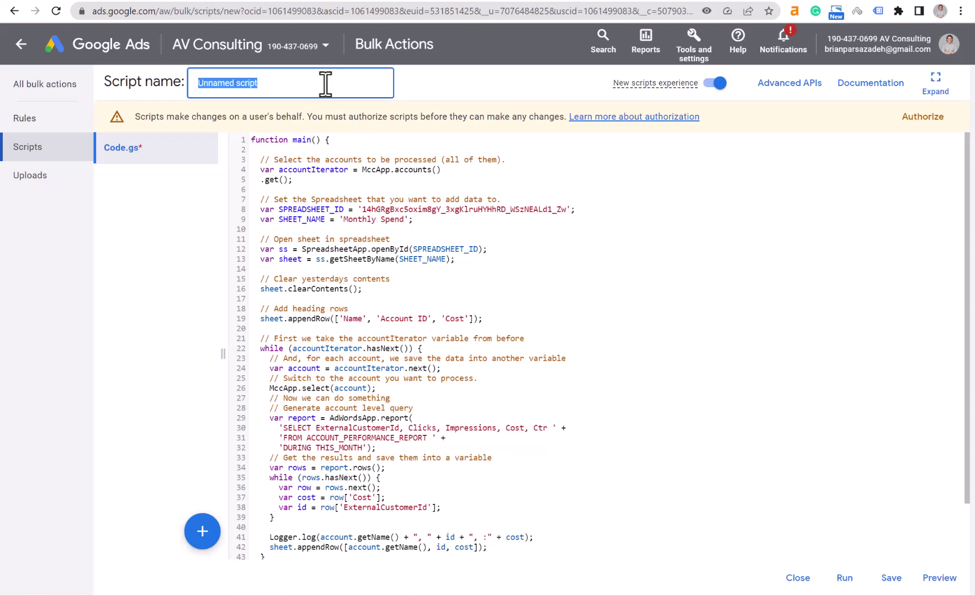
text(Pacing She)
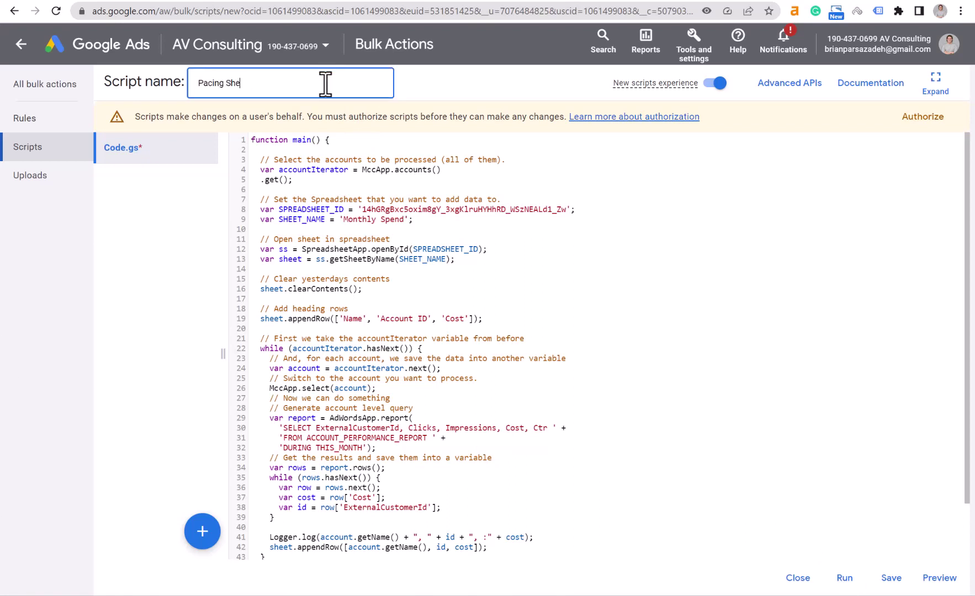
text(et Tutorial)
click(845, 580)
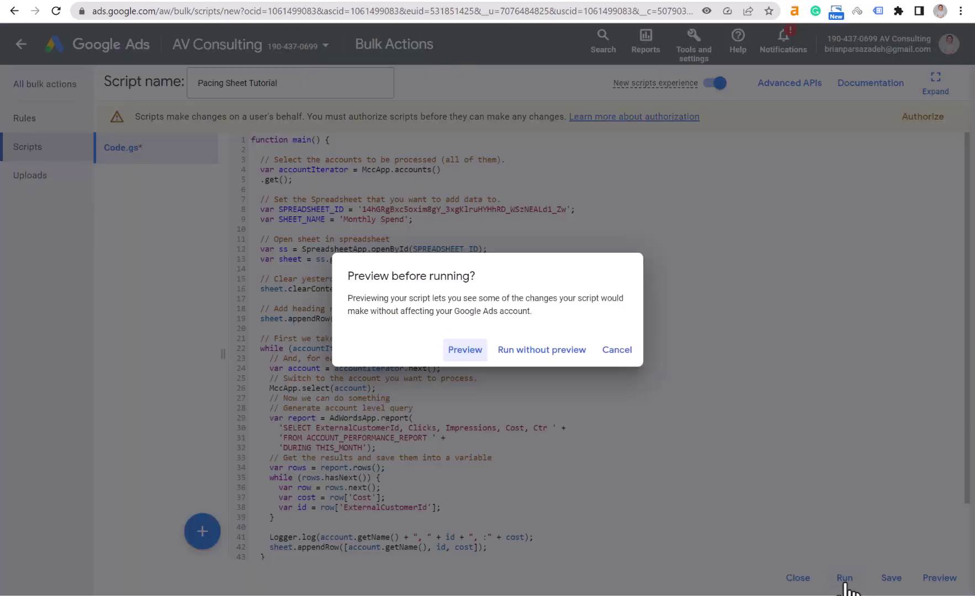
click(522, 349)
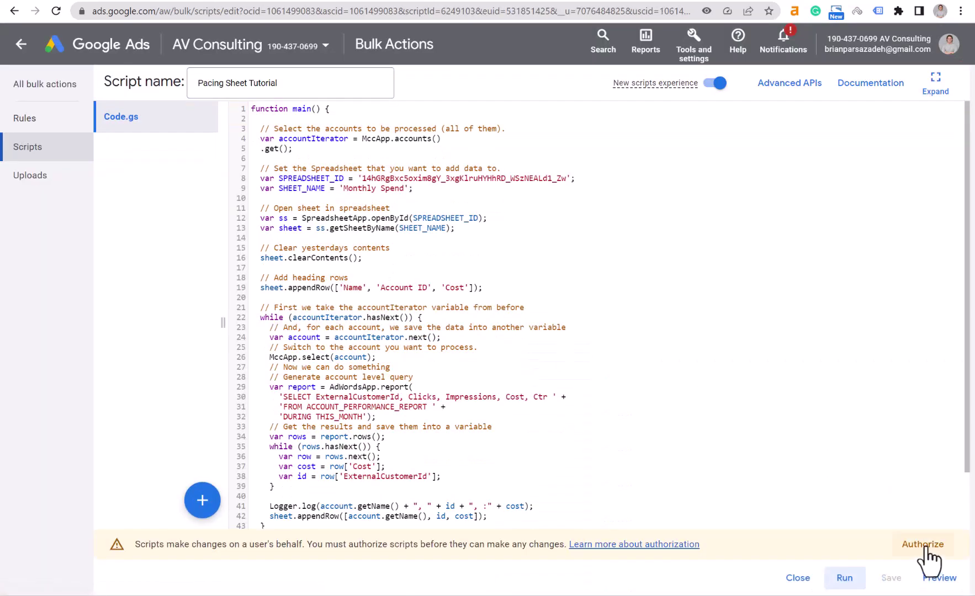
Authorize the script with the Google account, allowing Sheets and Ads access, then run it again
click(923, 545)
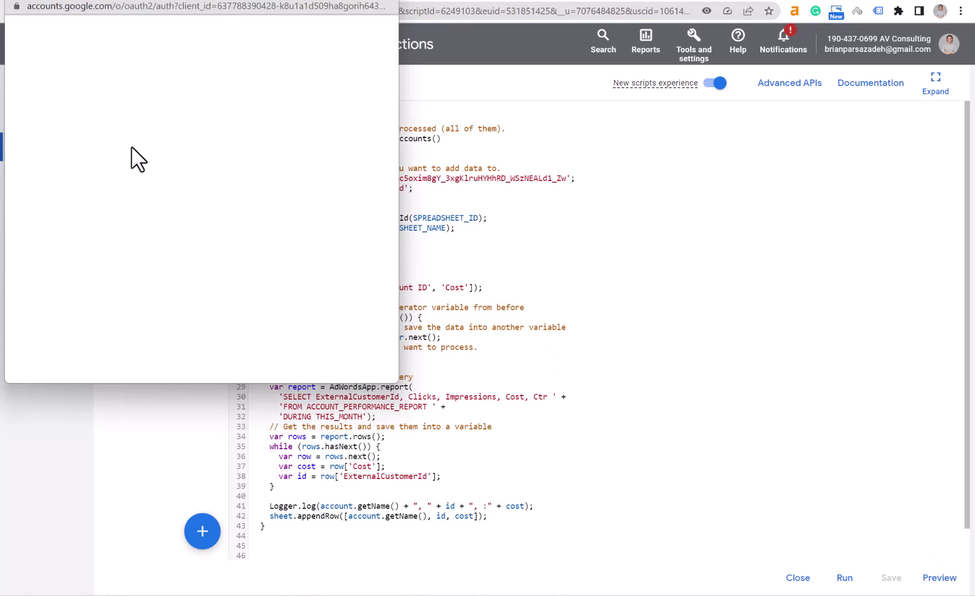
click(168, 168)
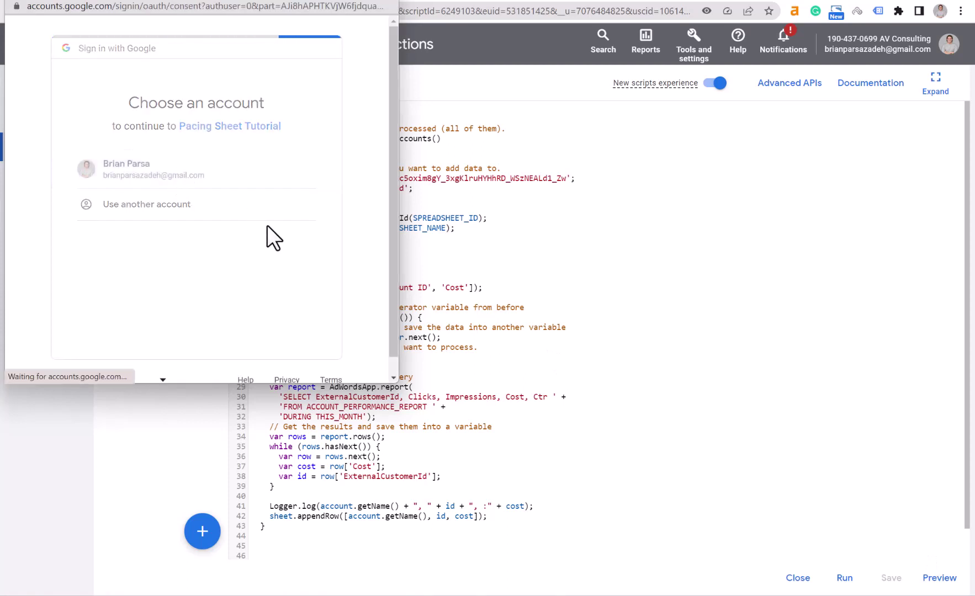
scroll(267, 225, down, 3)
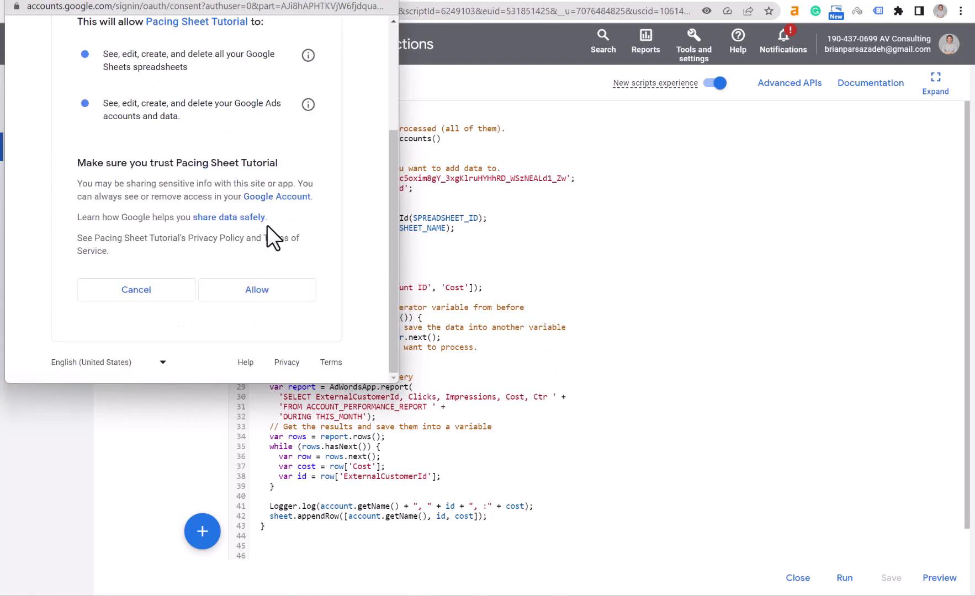
click(263, 291)
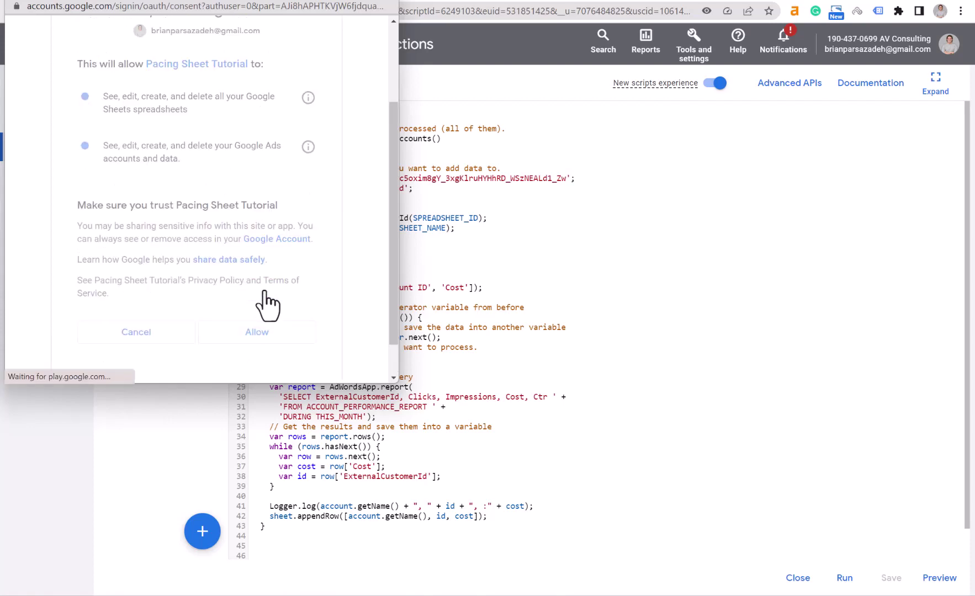
click(845, 578)
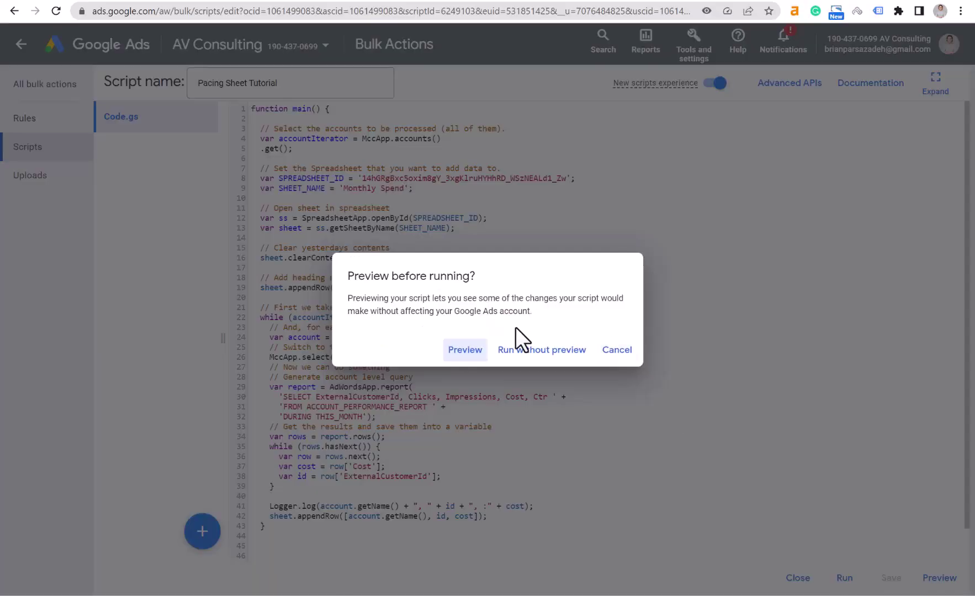
Run the authorized script without preview until it finishes successfully
click(542, 350)
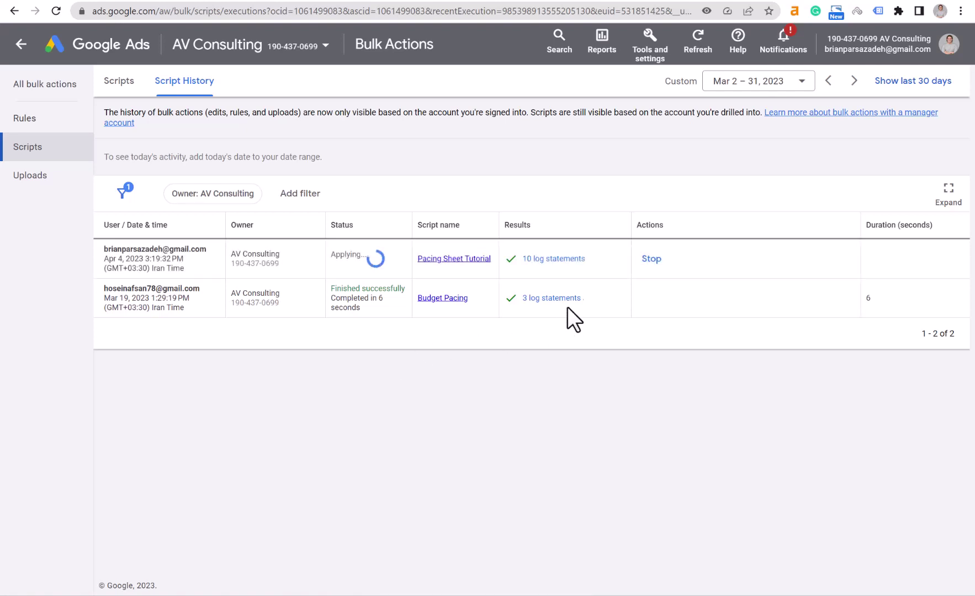
click(499, 1)
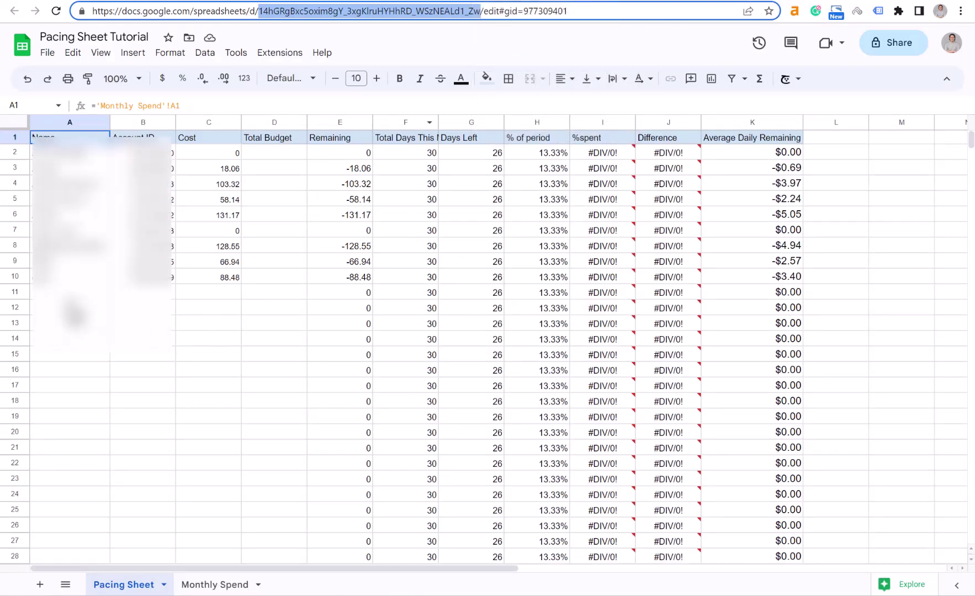
mouse_move(667, 307)
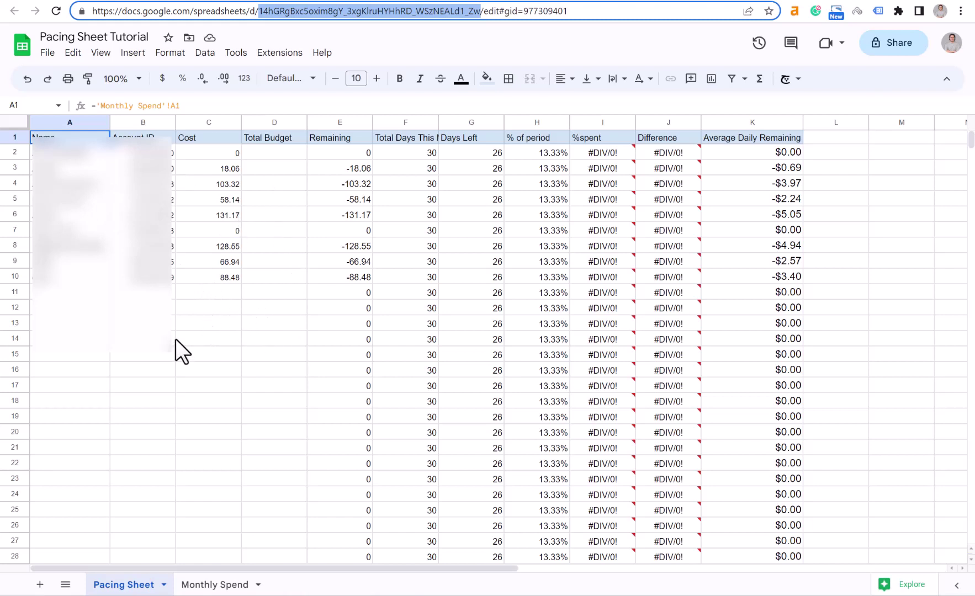
Enter a 1000 budget in D2 and copy it into D3:D10
click(273, 153)
double_click(273, 152)
text(1000)
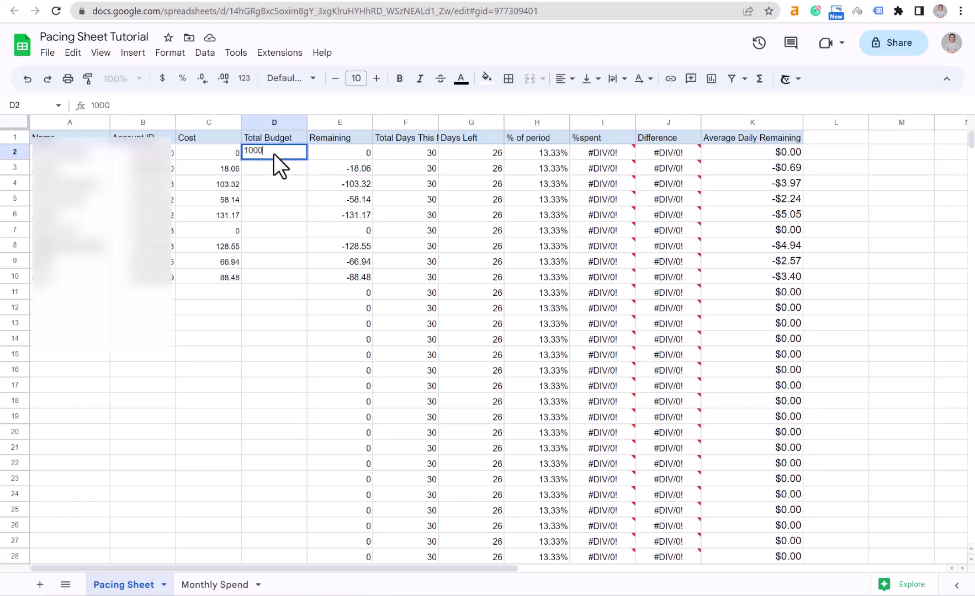
key(Return)
click(277, 152)
key(ctrl+c)
drag(271, 167, 271, 275)
key(ctrl+v)
click(230, 307)
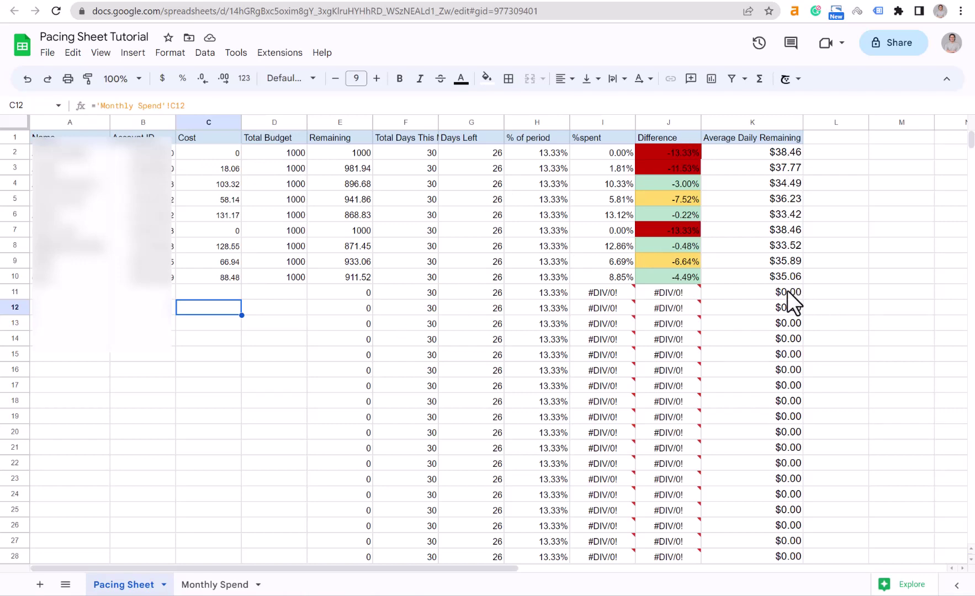
Delete the leftover formulas in E11:K30 to remove the #DIV/0! errors
drag(788, 294, 367, 448)
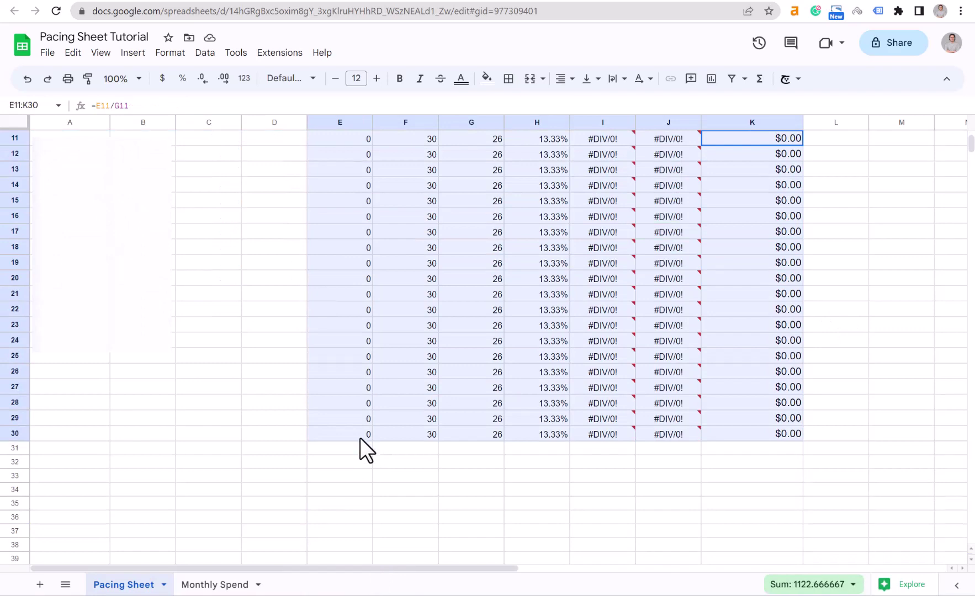
key(Delete)
scroll(361, 436, up, 5)
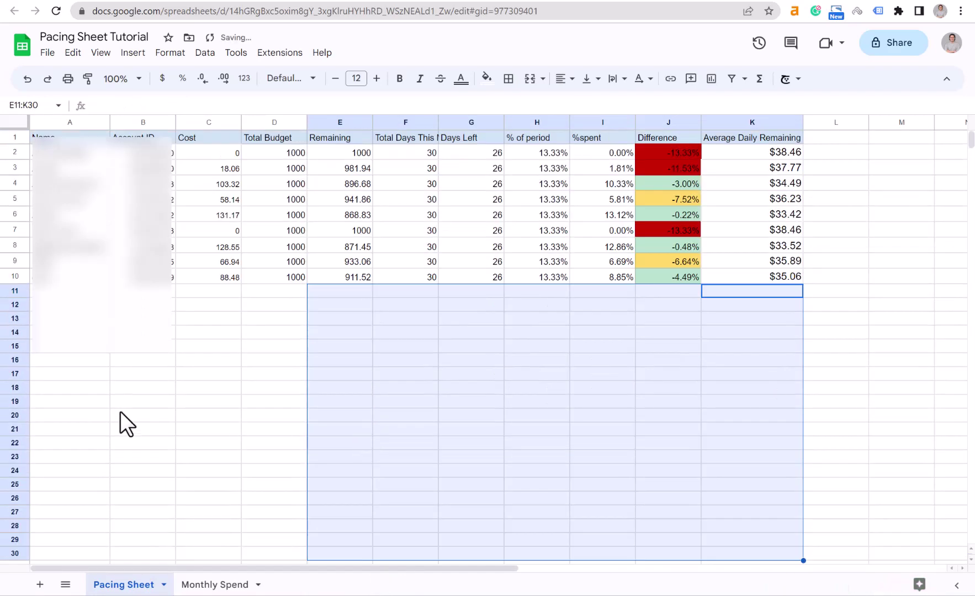
click(136, 336)
scroll(142, 356, down, 1)
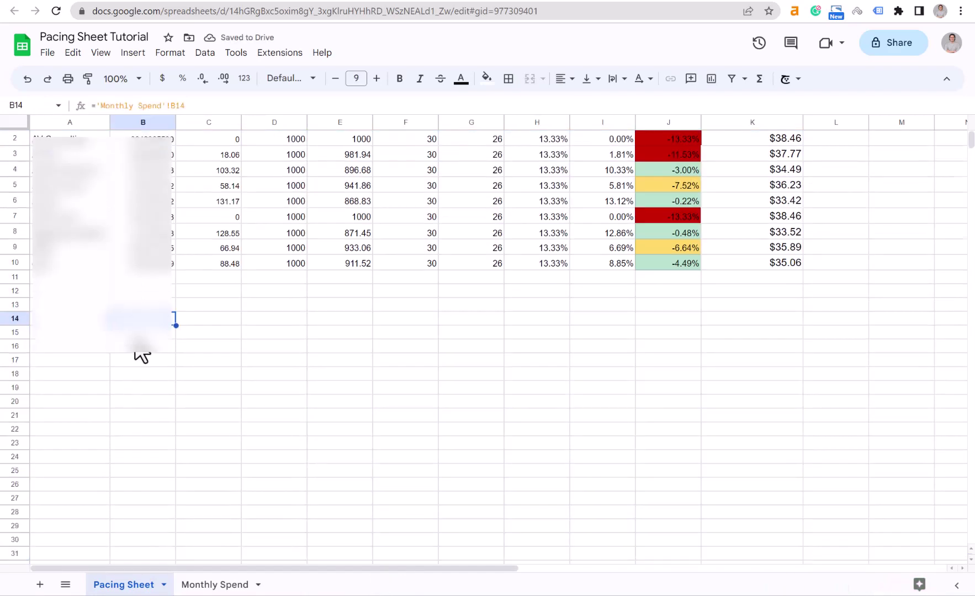
scroll(142, 356, up, 1)
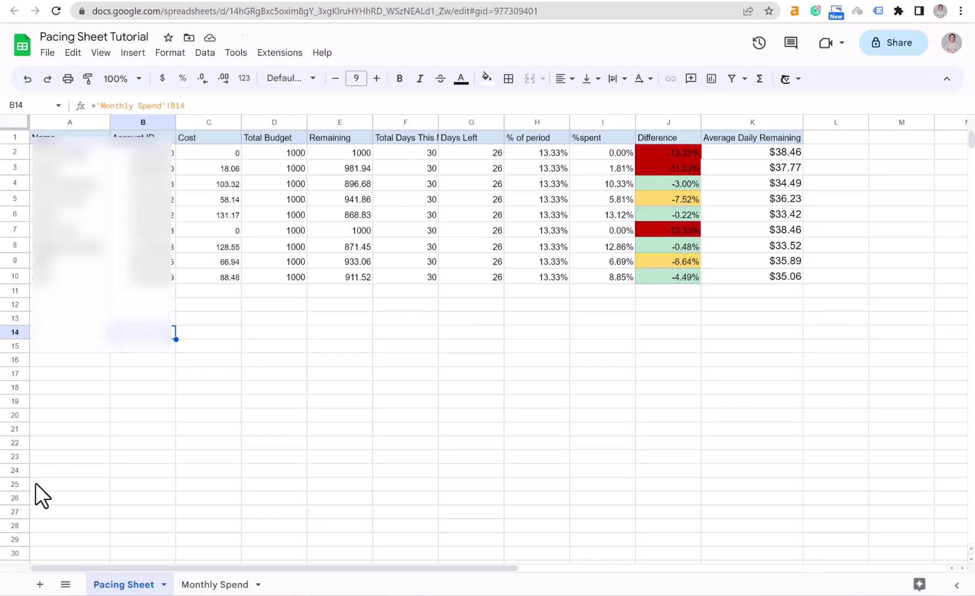